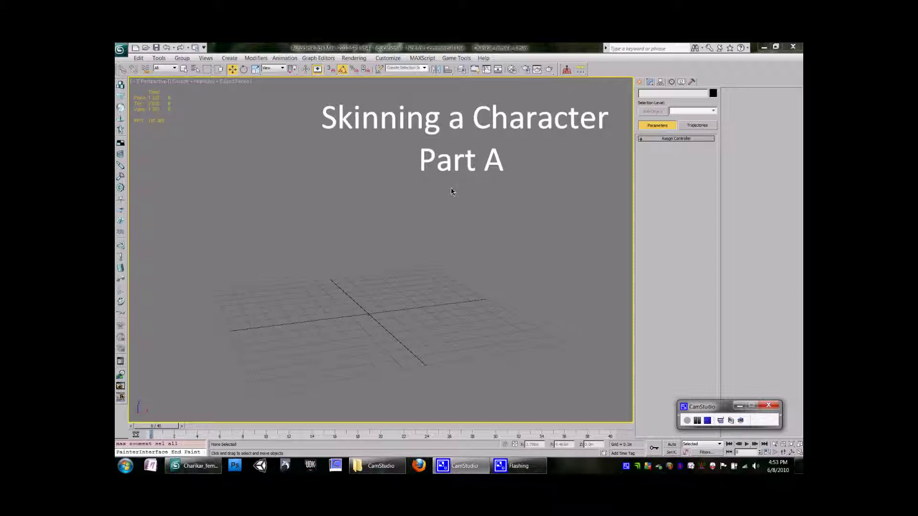
Unhide all objects in the scene so the character mesh and its biped both show.
right_click(483, 144)
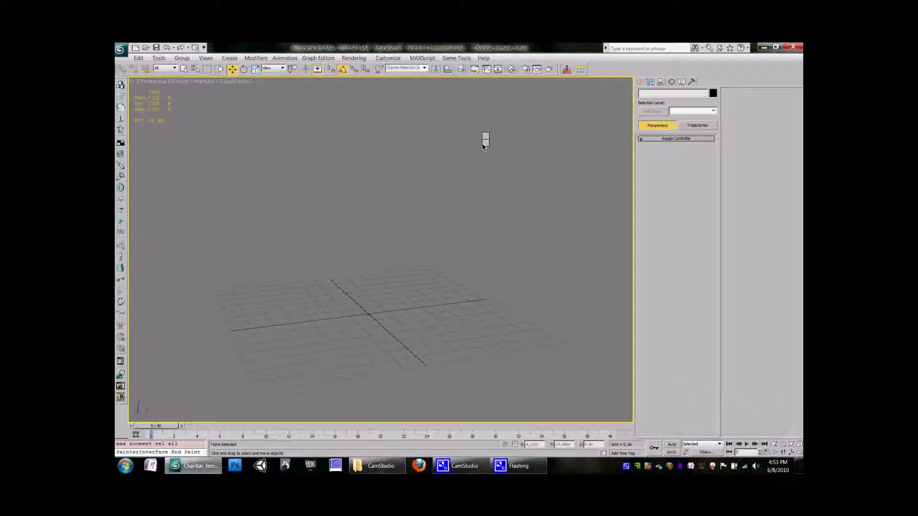
right_click(268, 136)
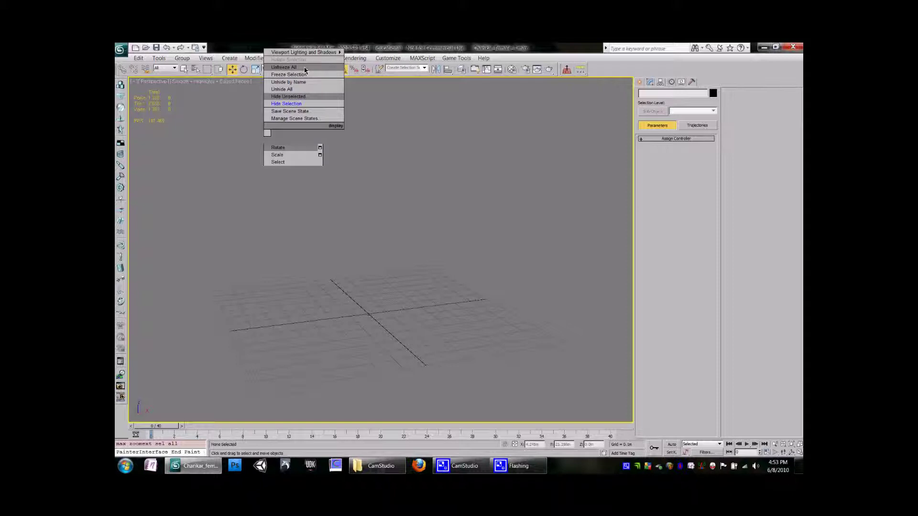
click(302, 90)
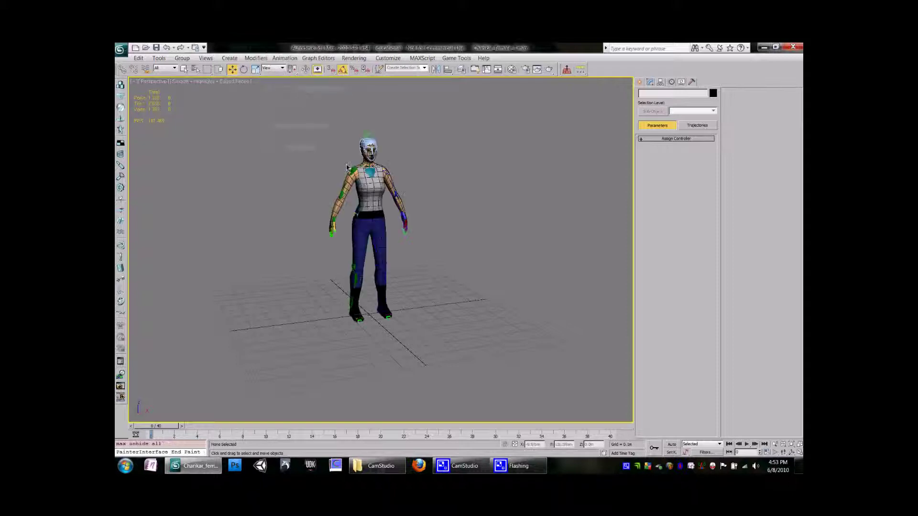
scroll(393, 192, up, 5)
scroll(399, 200, down, 3)
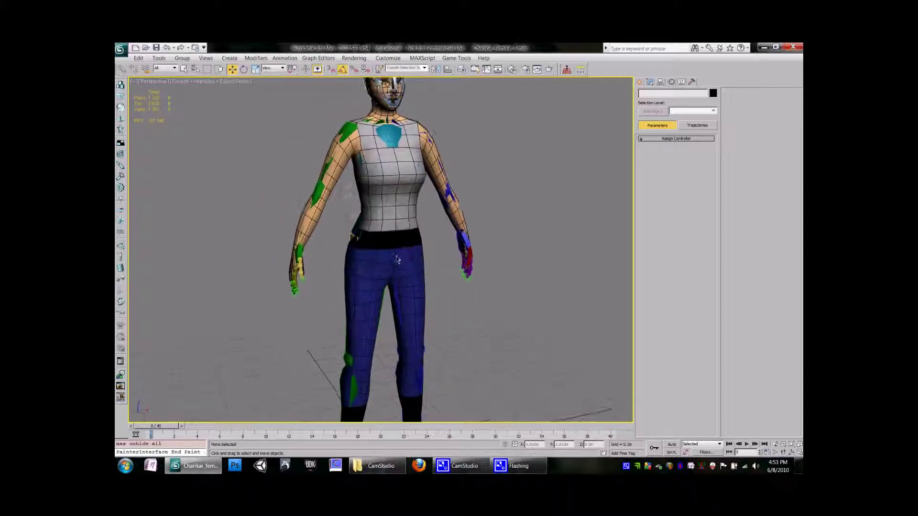
Hide everything except the character mesh and view it on its own from several angles.
click(398, 197)
right_click(396, 195)
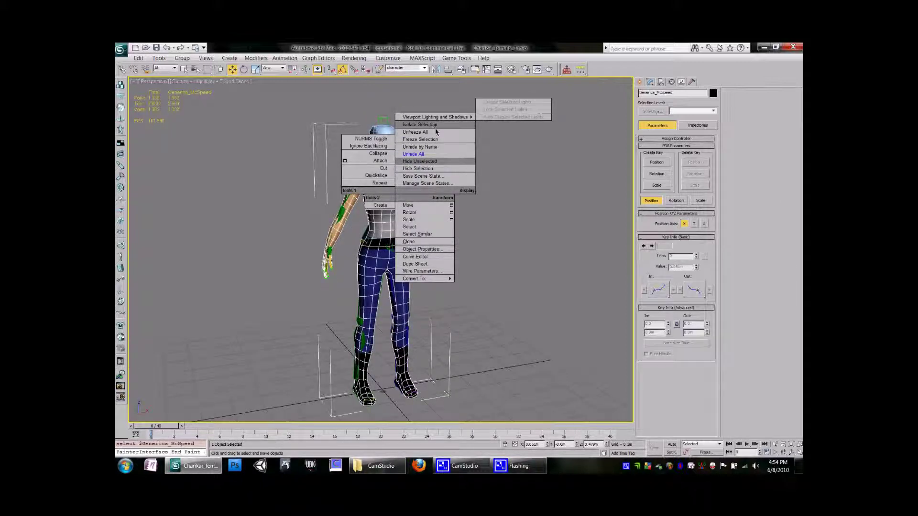
click(434, 162)
middle_drag(423, 223, 427, 212)
click(421, 225)
alt+middle_drag(410, 241, 391, 175)
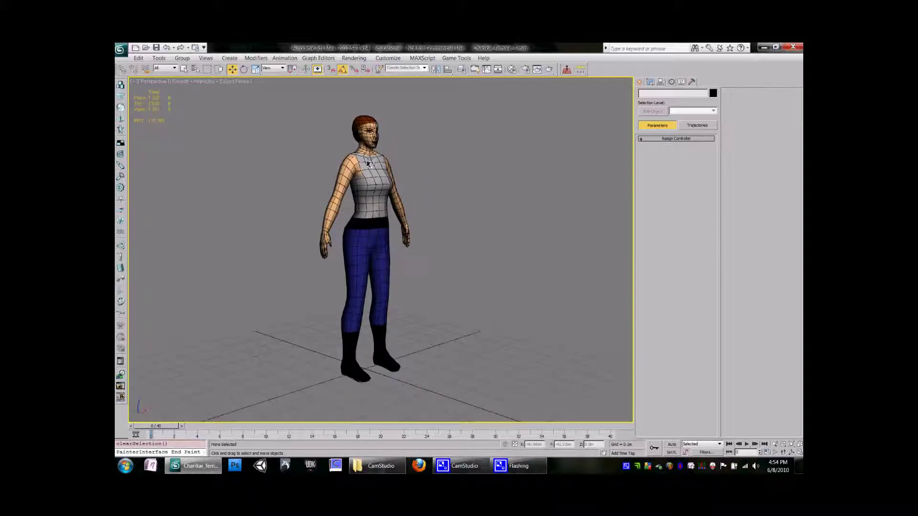
alt+middle_drag(374, 218, 484, 265)
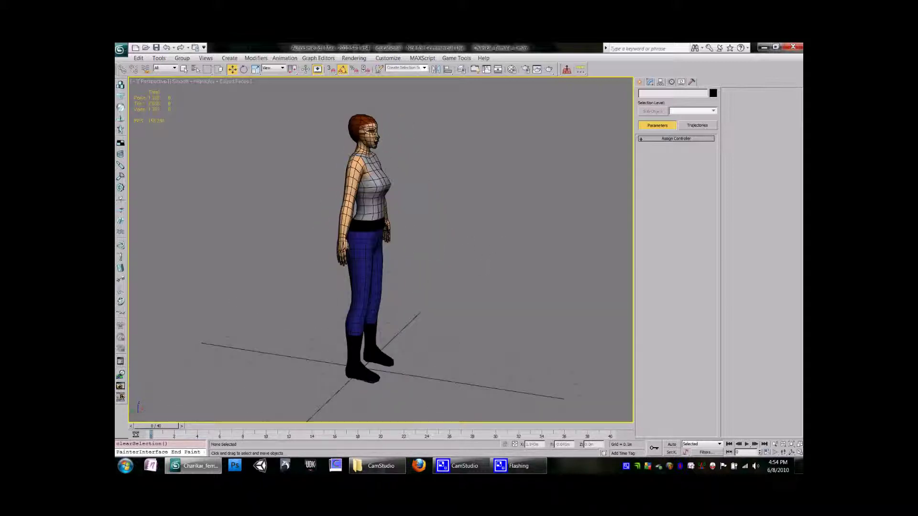
Unhide all objects, then hide the character mesh to view the biped skeleton alone.
click(375, 186)
alt+middle_drag(417, 131, 382, 148)
right_click(380, 150)
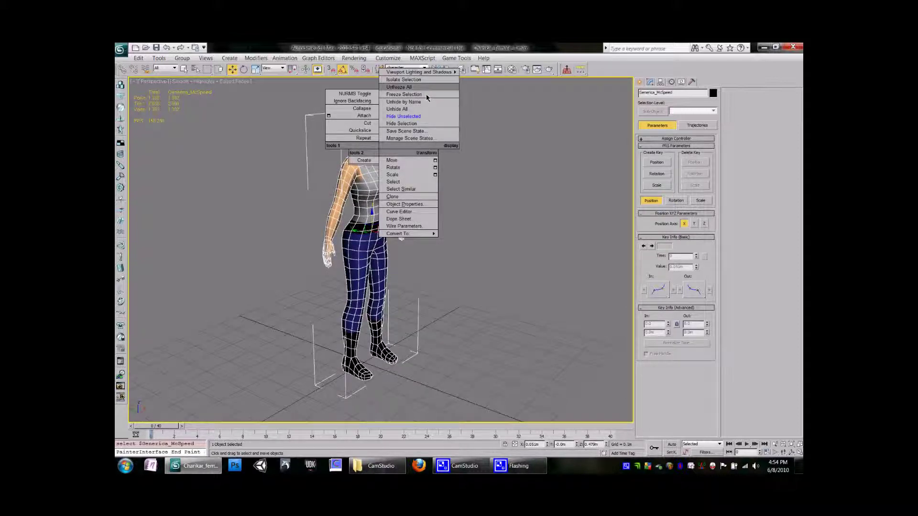
click(412, 109)
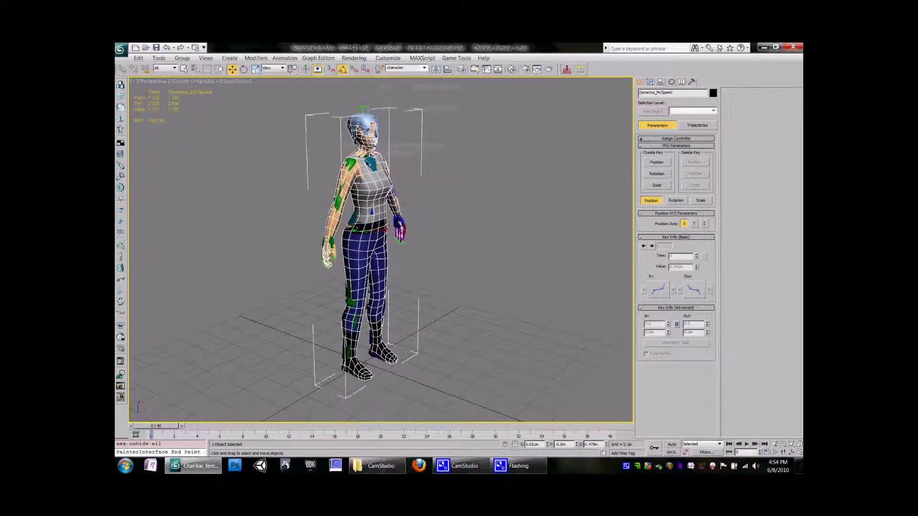
right_click(374, 176)
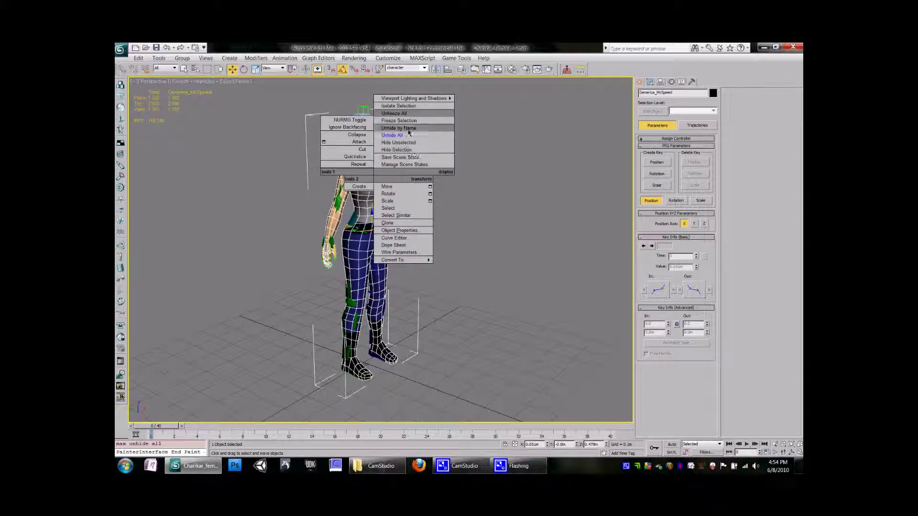
click(406, 152)
alt+middle_drag(430, 201, 412, 231)
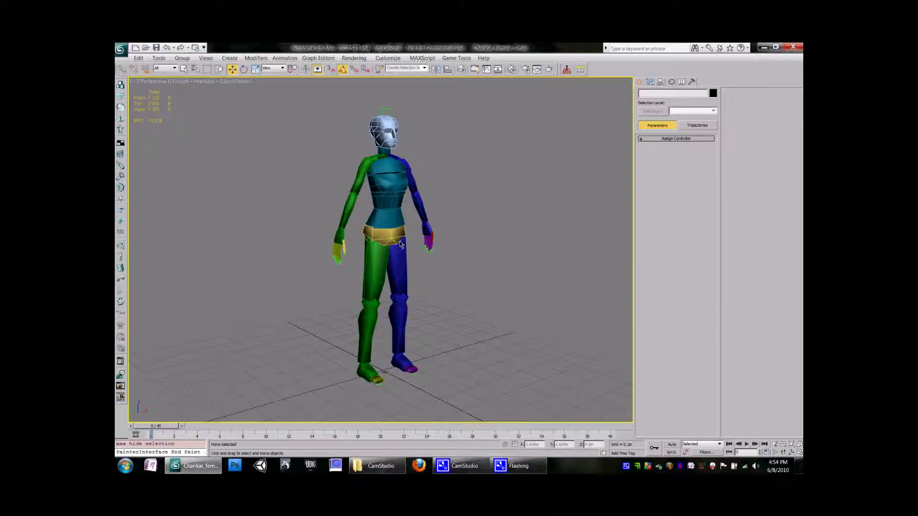
middle_drag(452, 243, 425, 241)
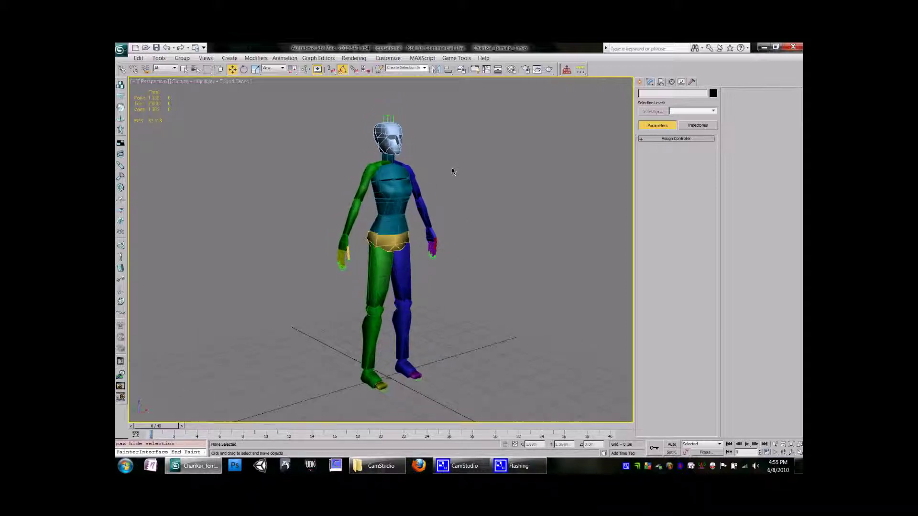
Unhide all objects to show the character mesh over the biped again.
right_click(480, 184)
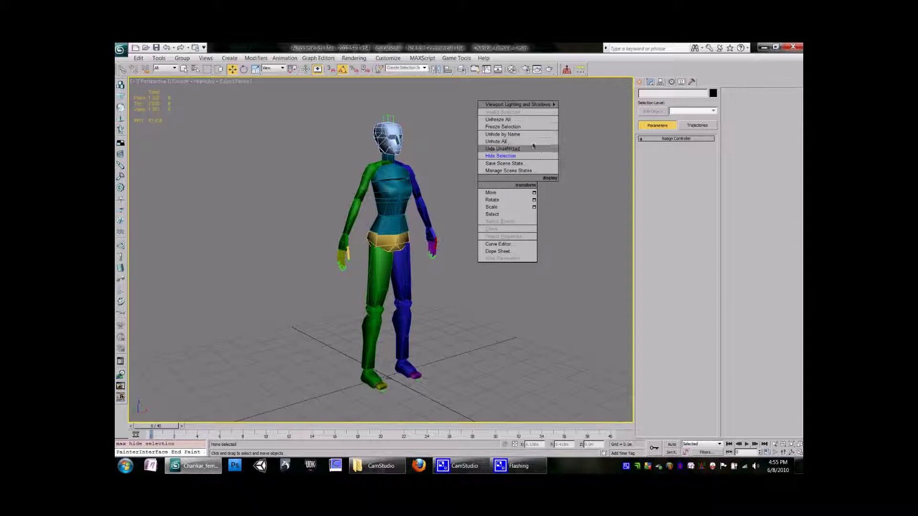
click(501, 143)
alt+middle_drag(498, 141, 313, 229)
scroll(313, 228, up, 3)
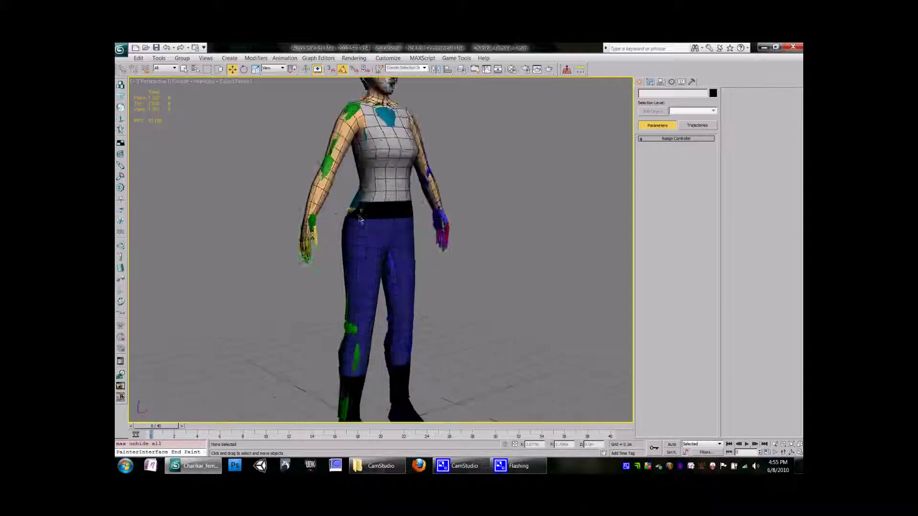
Select the biped's right hand bone and move it up and outward, away from the mesh.
click(313, 228)
scroll(325, 233, down, 4)
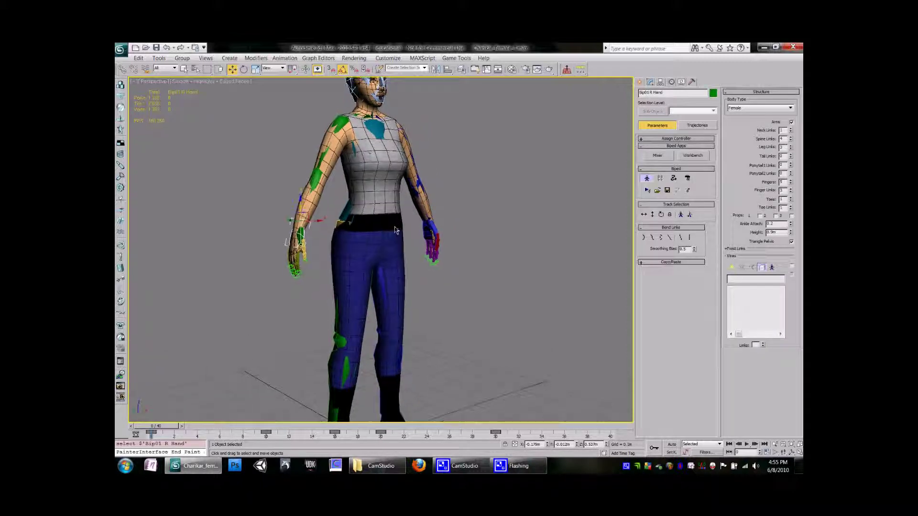
scroll(339, 238, up, 3)
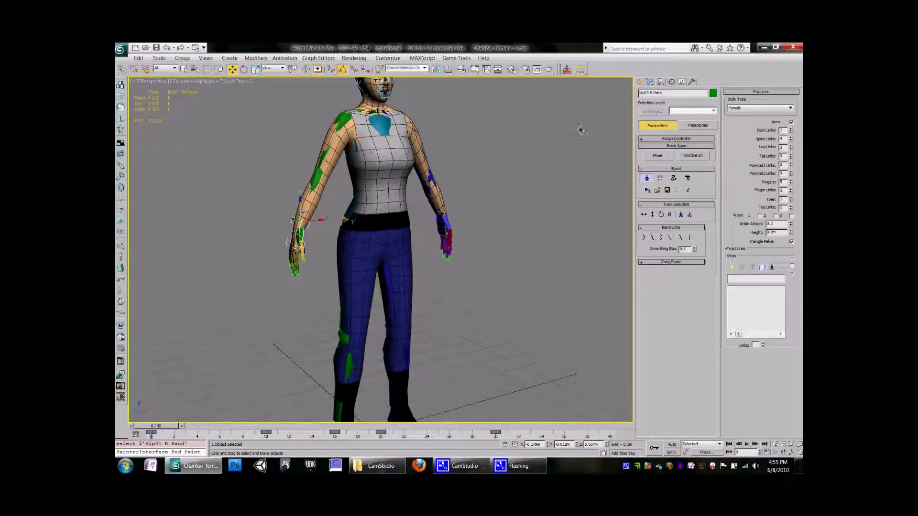
middle_drag(460, 209, 454, 212)
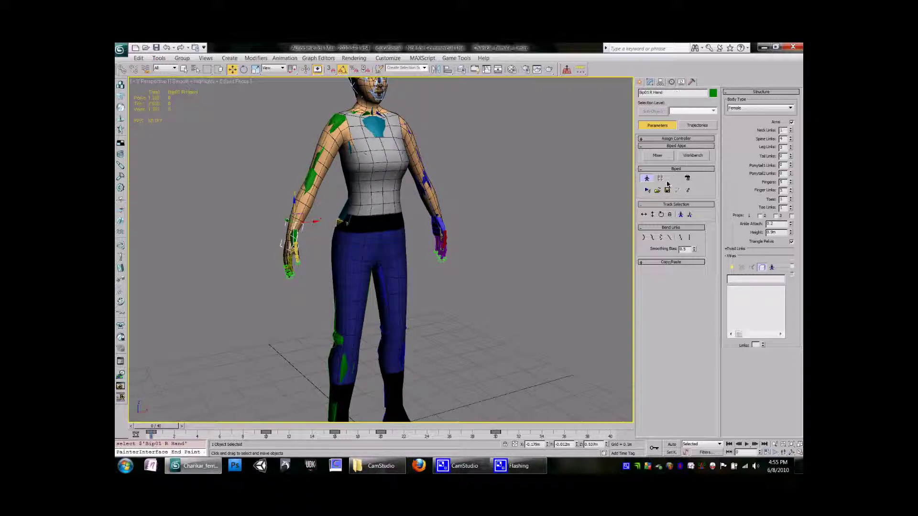
middle_drag(406, 258, 427, 246)
scroll(415, 248, down, 2)
alt+middle_drag(374, 229, 341, 216)
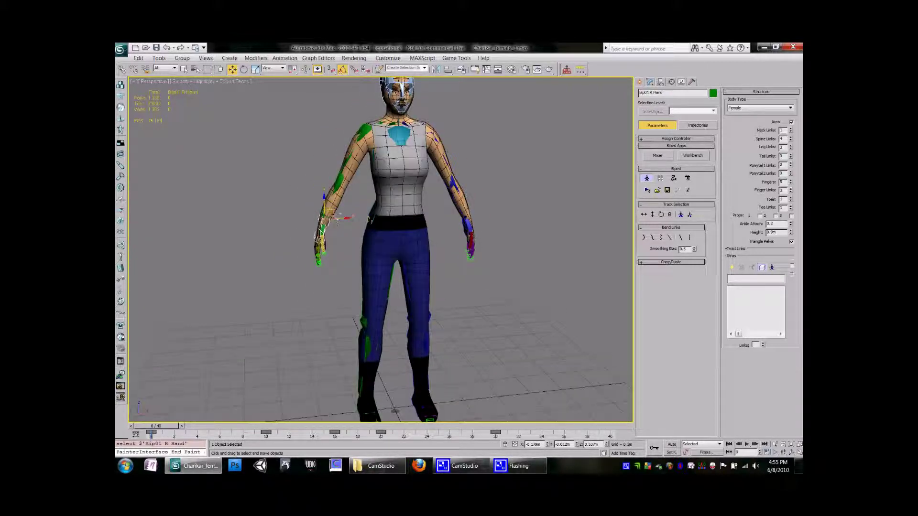
drag(340, 218, 309, 191)
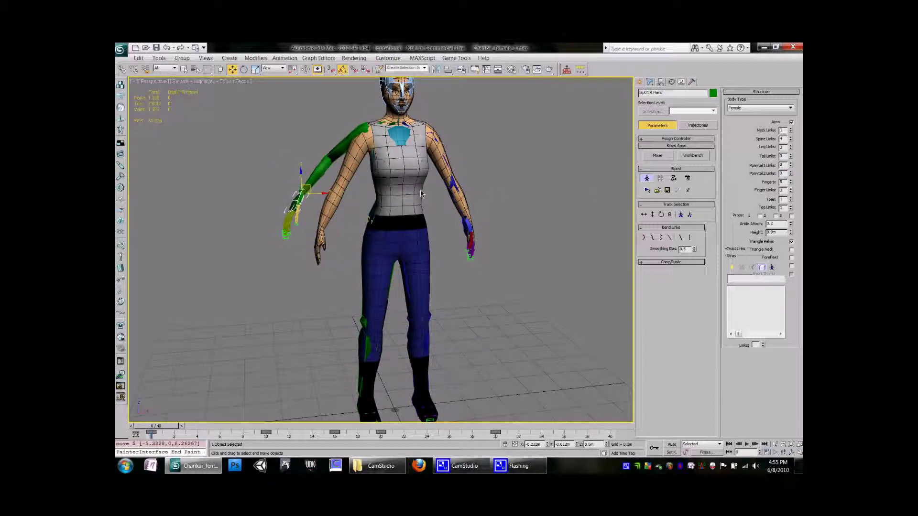
Select the biped's right forearm bone and scale it non-uniformly to make it thicker.
click(322, 178)
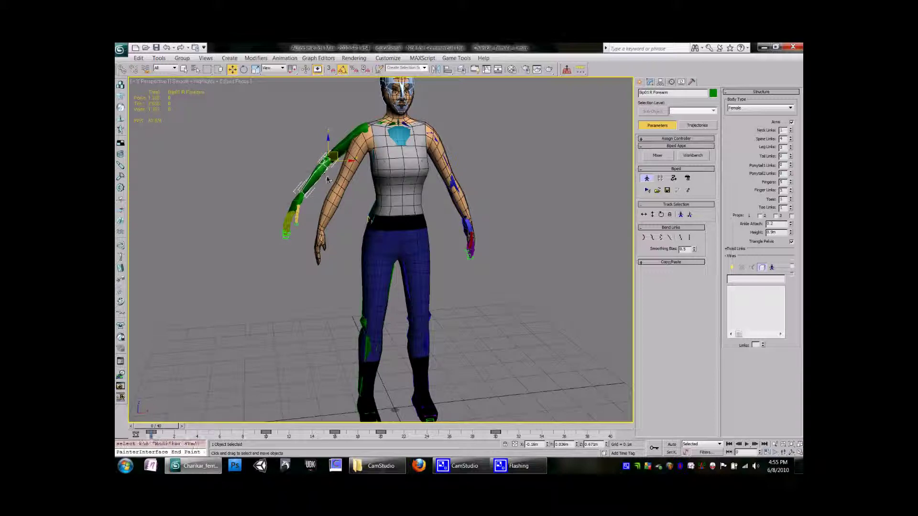
key(1)
key(e)
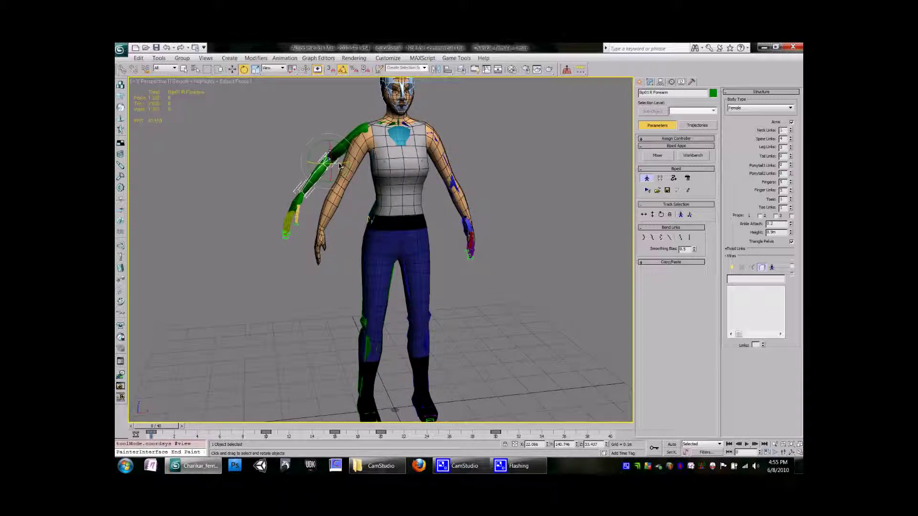
key(r)
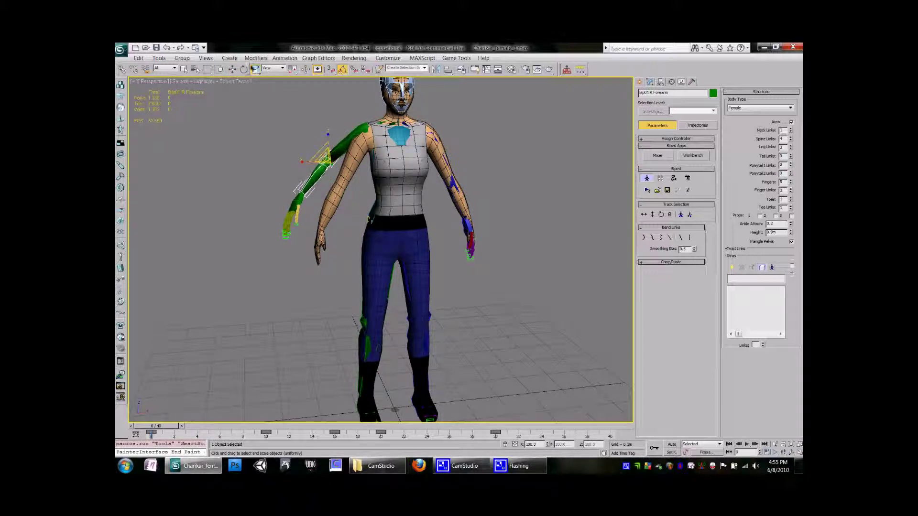
alt+middle_drag(358, 168, 313, 152)
mouse_move(325, 162)
mouse_down()
mouse_move(337, 463)
mouse_move(329, 95)
mouse_move(326, 155)
mouse_up()
right_click(326, 158)
alt+middle_drag(326, 160, 368, 214)
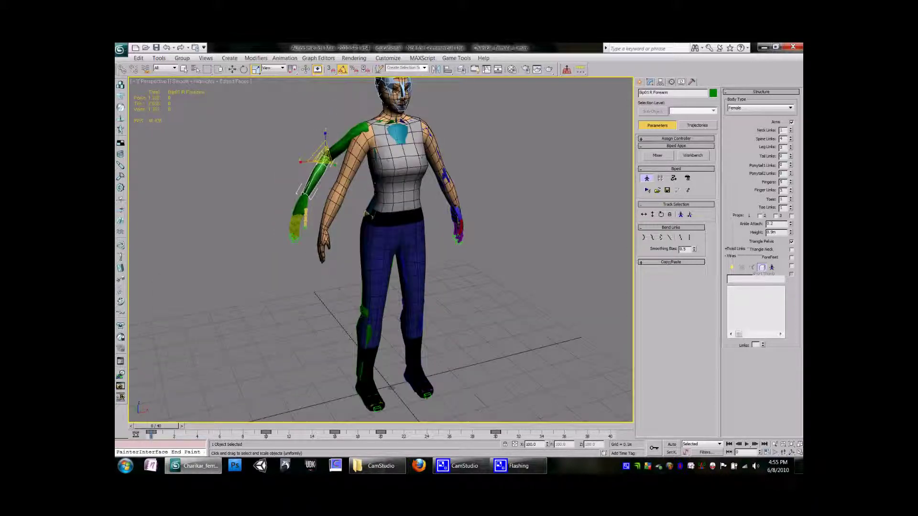
key(alt)
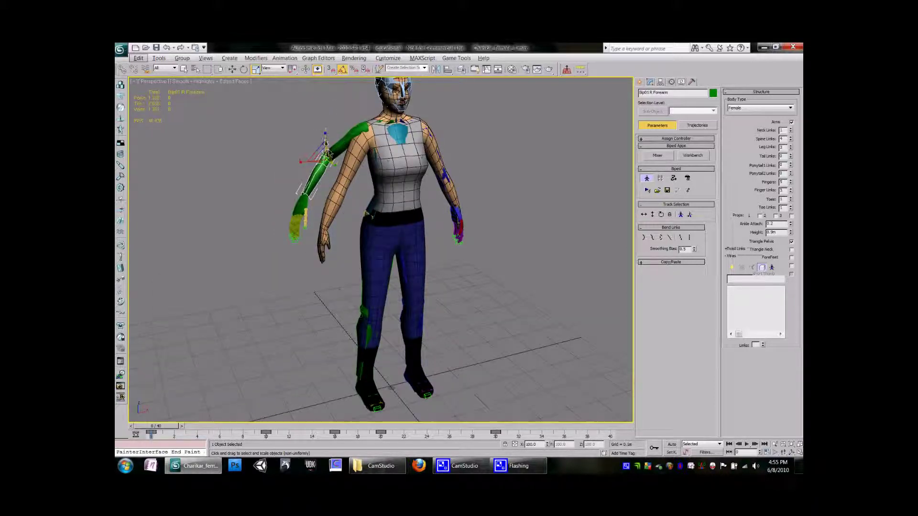
drag(328, 147, 283, 172)
alt+middle_drag(283, 172, 400, 224)
Undo the scaling of the right forearm and the move of the right hand.
key(ctrl+z)
key(ctrl+z)
key(ctrl+z)
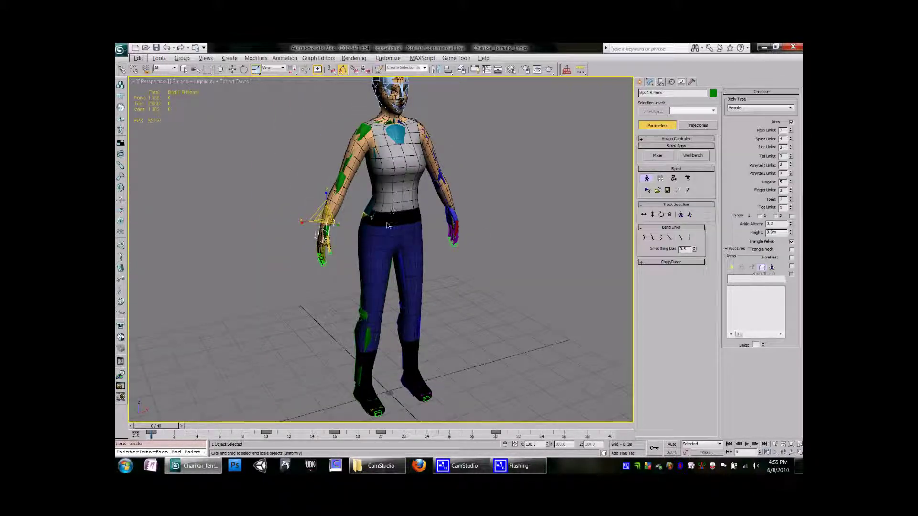
mouse_move(398, 214)
alt+middle_down()
mouse_move(420, 211)
mouse_move(386, 205)
alt+middle_up()
middle_drag(387, 164, 409, 187)
scroll(362, 178, down, 2)
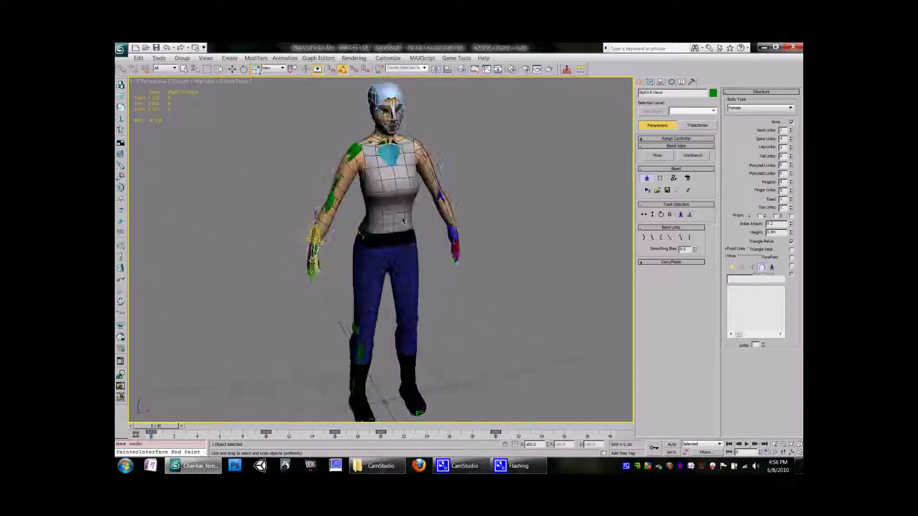
Select the character mesh and apply a Skin modifier above its Editable Poly base.
click(411, 185)
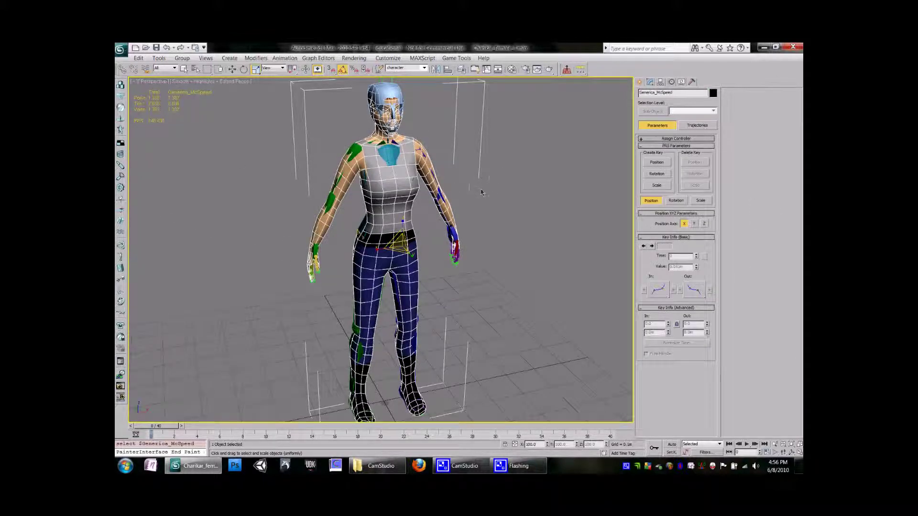
scroll(481, 192, down, 3)
alt+middle_drag(409, 235, 429, 235)
click(650, 81)
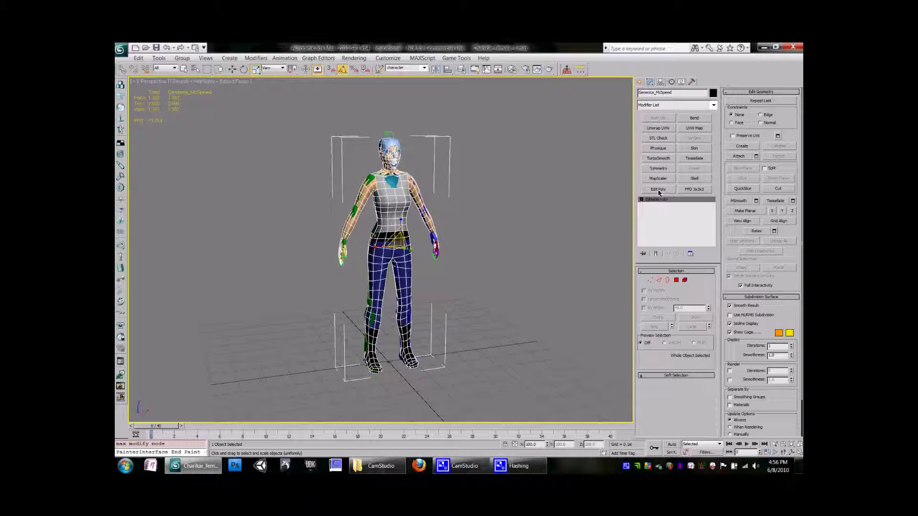
alt+middle_drag(460, 238, 430, 206)
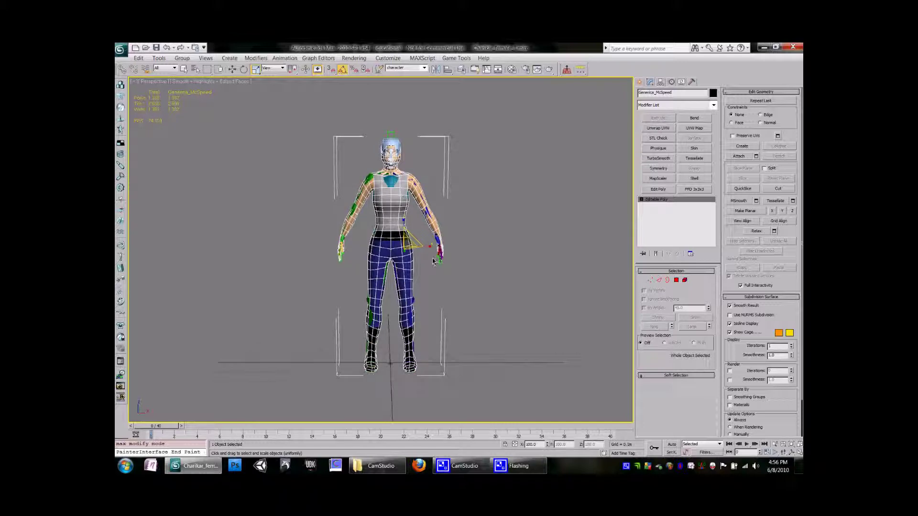
alt+middle_drag(456, 253, 485, 262)
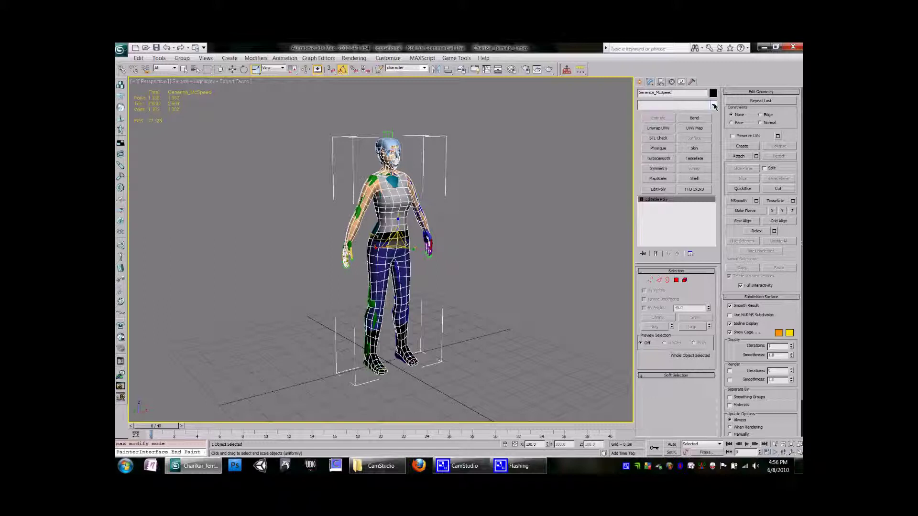
click(714, 106)
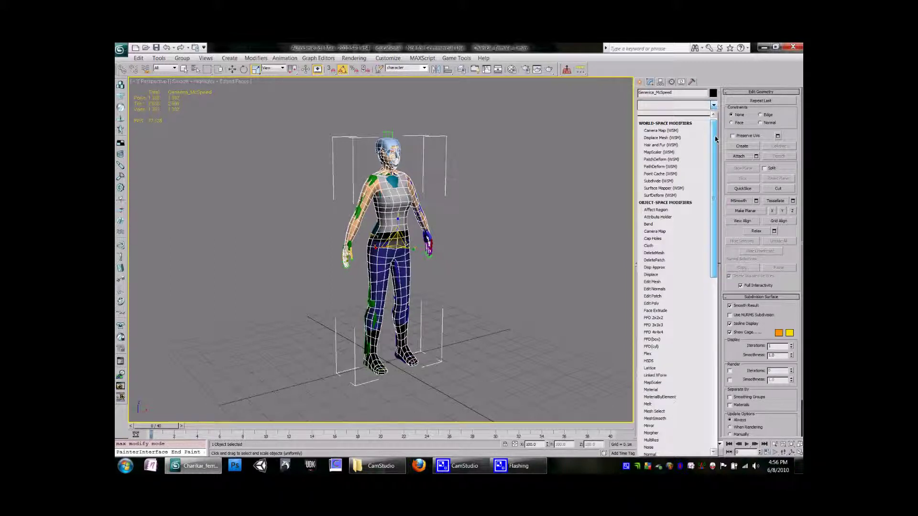
scroll(662, 244, down, 15)
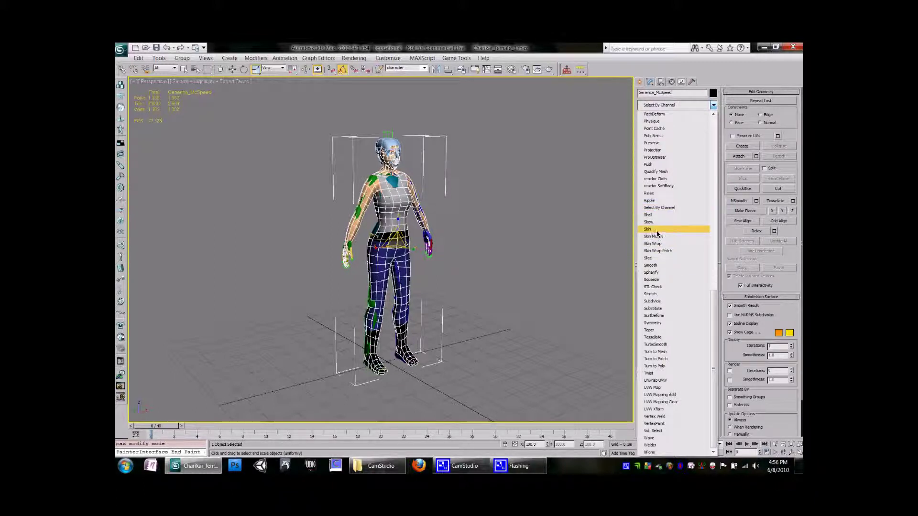
click(647, 230)
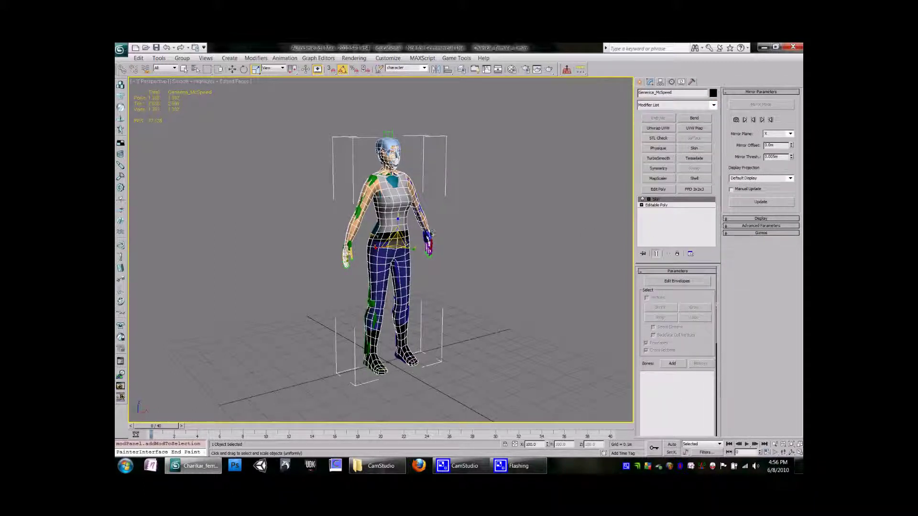
Open the Skin modifier's bone selection list and look through the biped bones, picking out the finger nub entries.
scroll(401, 239, up, 2)
middle_drag(402, 239, 397, 235)
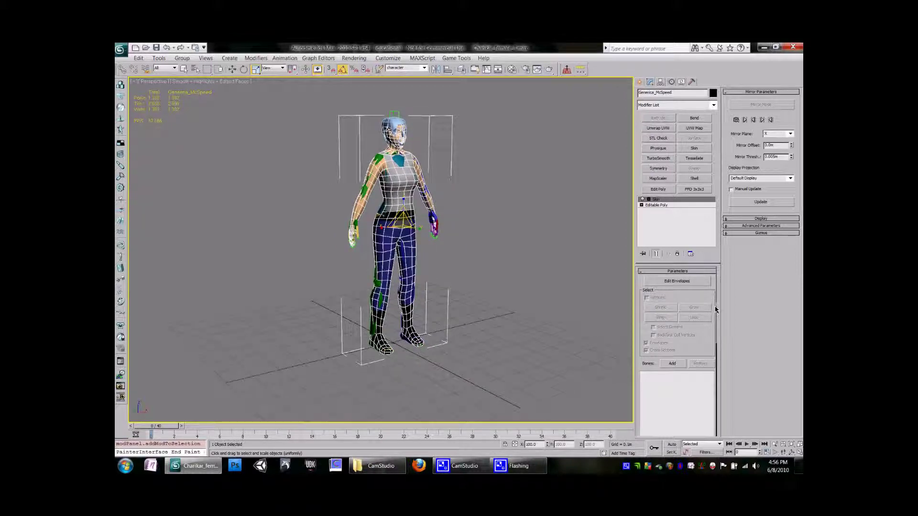
drag(716, 310, 717, 330)
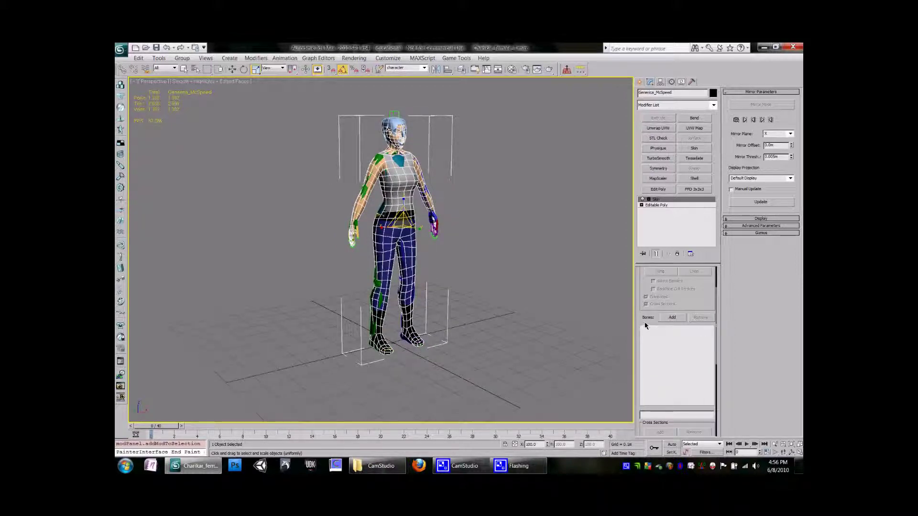
click(673, 318)
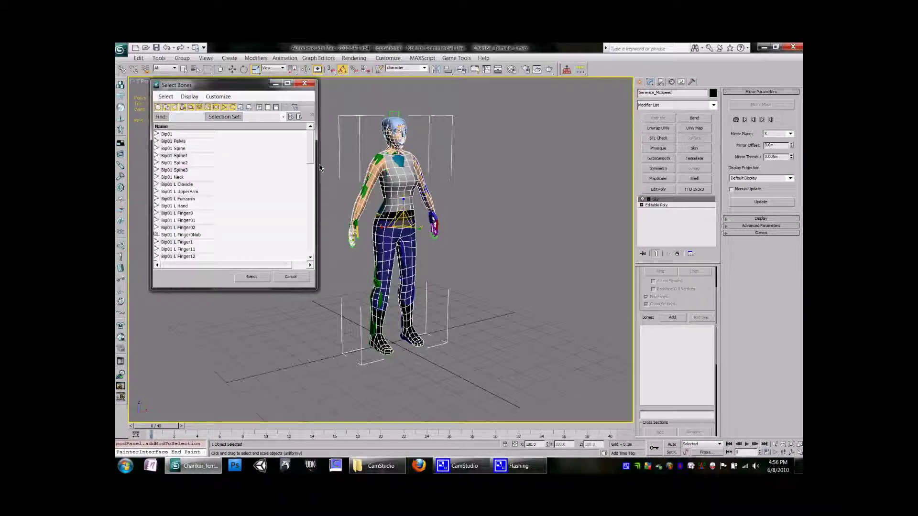
mouse_move(207, 88)
mouse_down()
mouse_move(233, 82)
mouse_move(223, 90)
mouse_up()
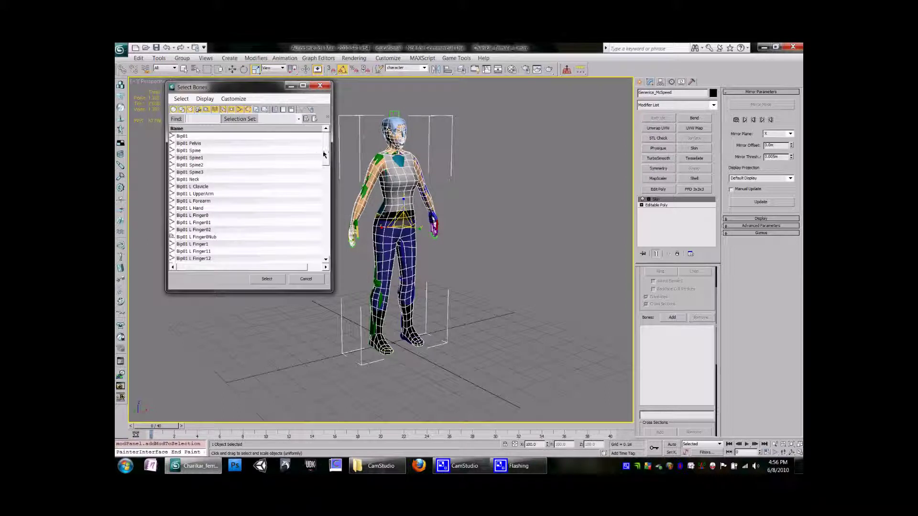
mouse_move(325, 154)
mouse_down()
mouse_move(326, 259)
mouse_move(325, 166)
mouse_up()
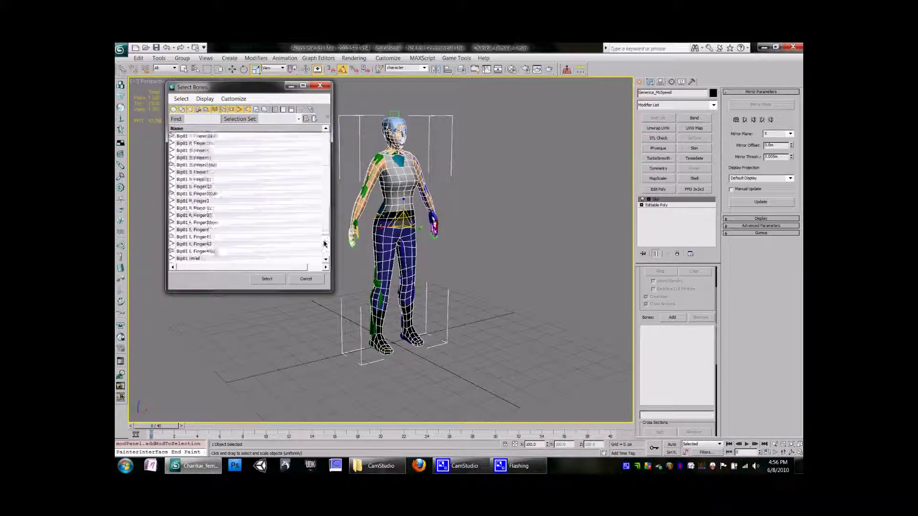
drag(324, 244, 329, 126)
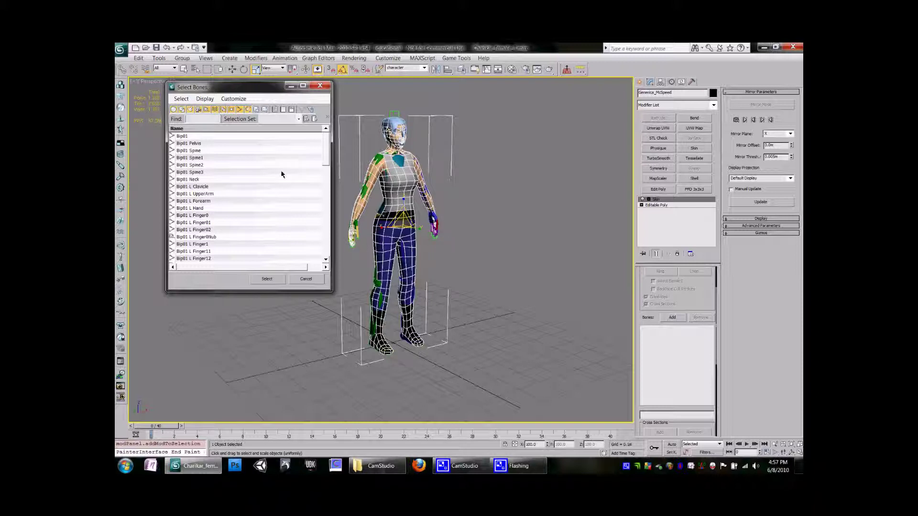
drag(327, 157, 331, 173)
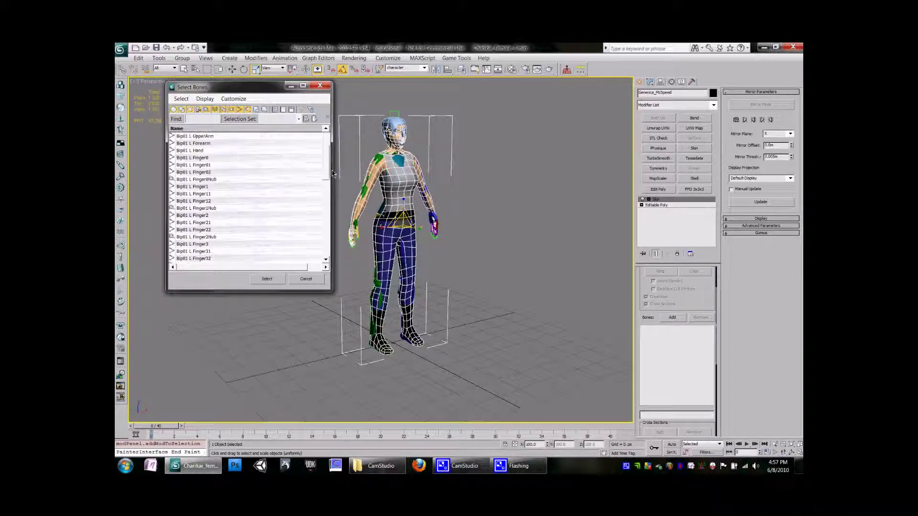
click(215, 181)
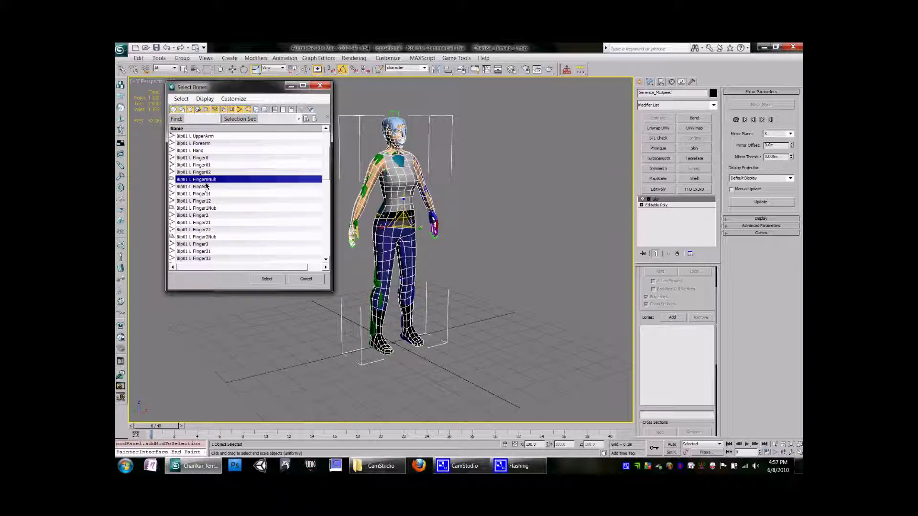
click(216, 209)
scroll(323, 172, up, 3)
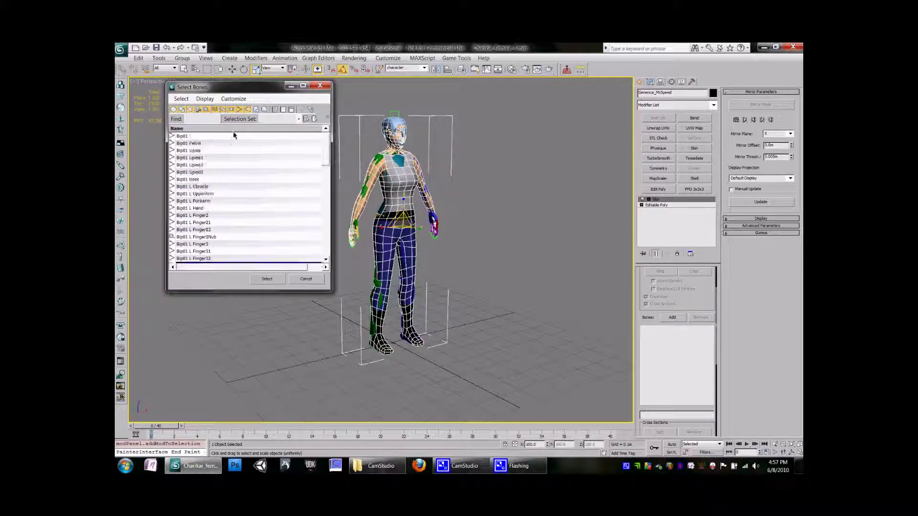
Select all bones from Bip01 through Bip01 R Toe0Nub, then exclude both toe nubs and the right Finger3 and Finger4 nubs.
click(188, 136)
drag(326, 148, 323, 271)
shift+click(199, 259)
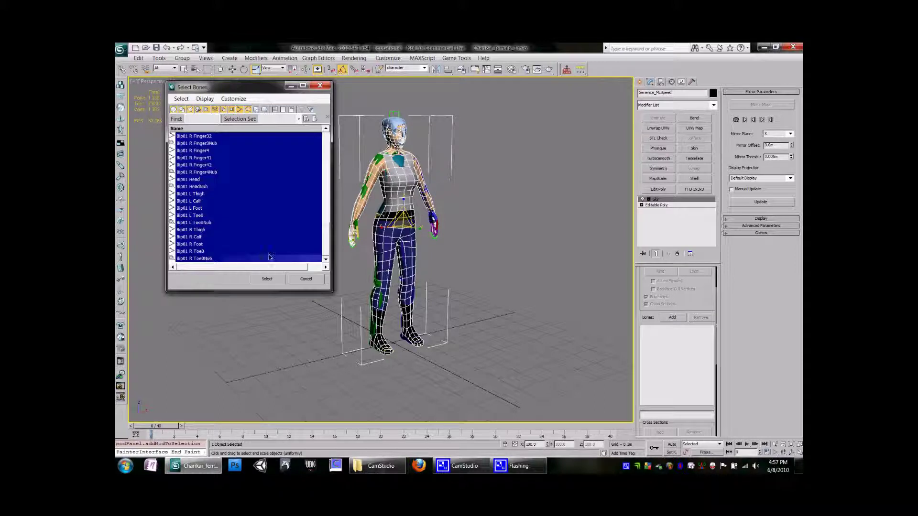
ctrl+click(203, 260)
ctrl+click(215, 223)
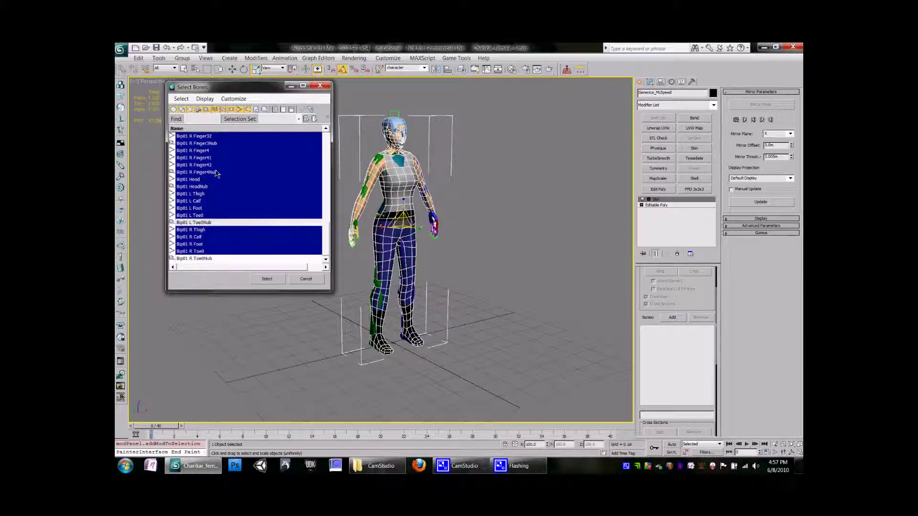
ctrl+click(217, 172)
ctrl+click(213, 144)
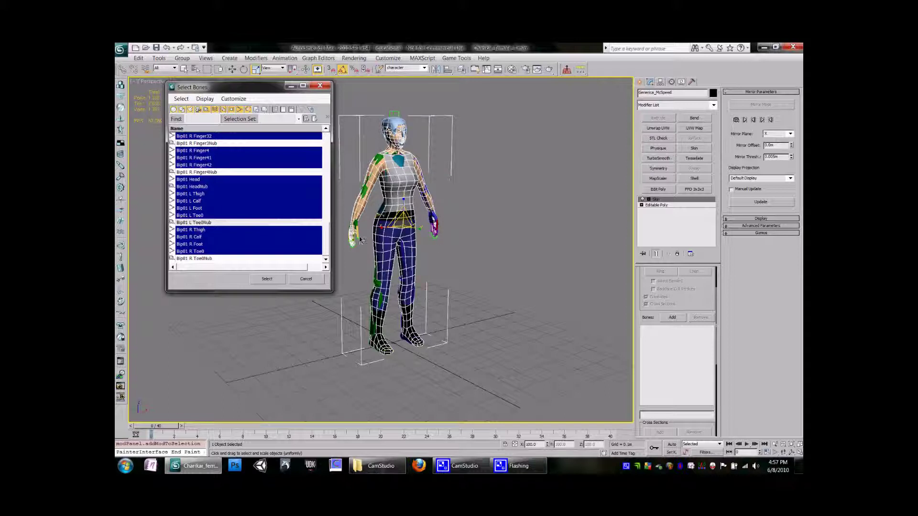
Exclude the remaining finger nub bones of the right and left hands from the bone selection.
drag(326, 247, 328, 204)
ctrl+click(217, 179)
ctrl+click(216, 152)
ctrl+click(216, 194)
ctrl+click(216, 165)
ctrl+click(204, 180)
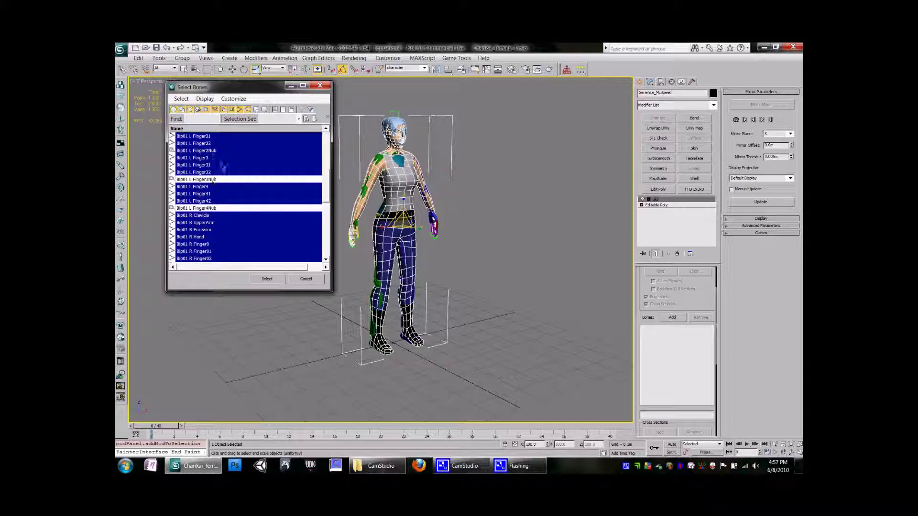
ctrl+click(213, 151)
drag(327, 203, 331, 151)
ctrl+click(206, 194)
ctrl+click(214, 165)
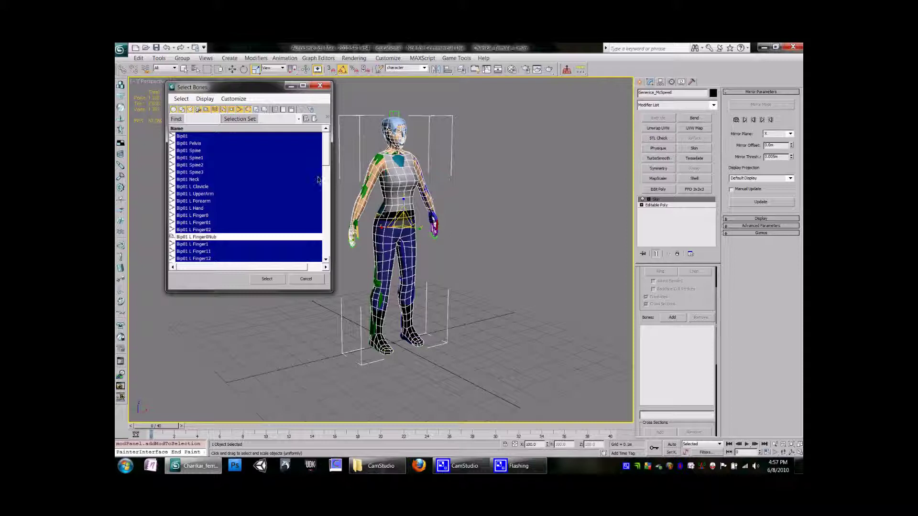
Check the bone selection for leftover finger and toe nubs, and add the selected bones to the Skin modifier.
scroll(330, 158, down, 5)
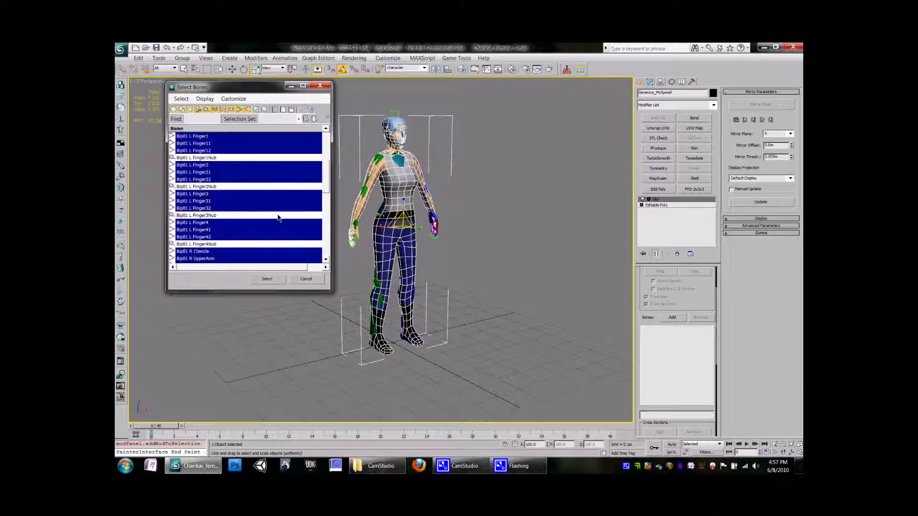
drag(323, 185, 328, 267)
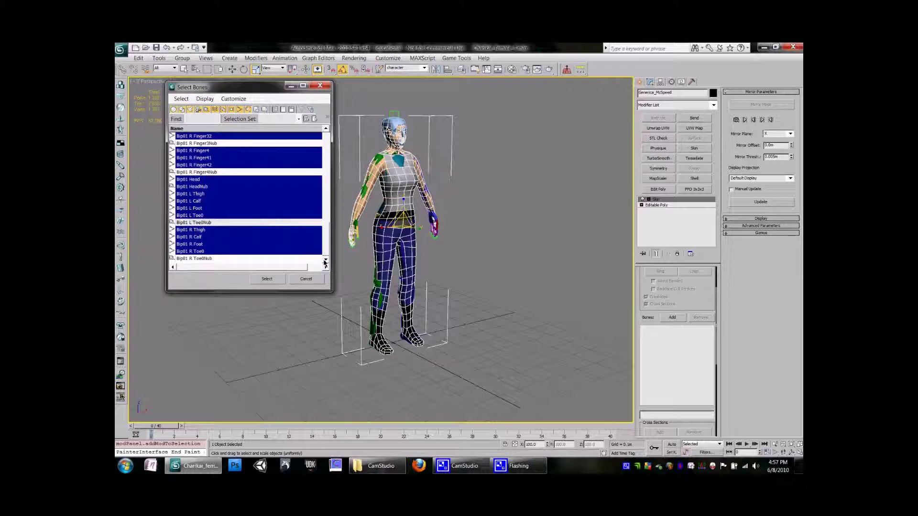
drag(328, 251, 330, 125)
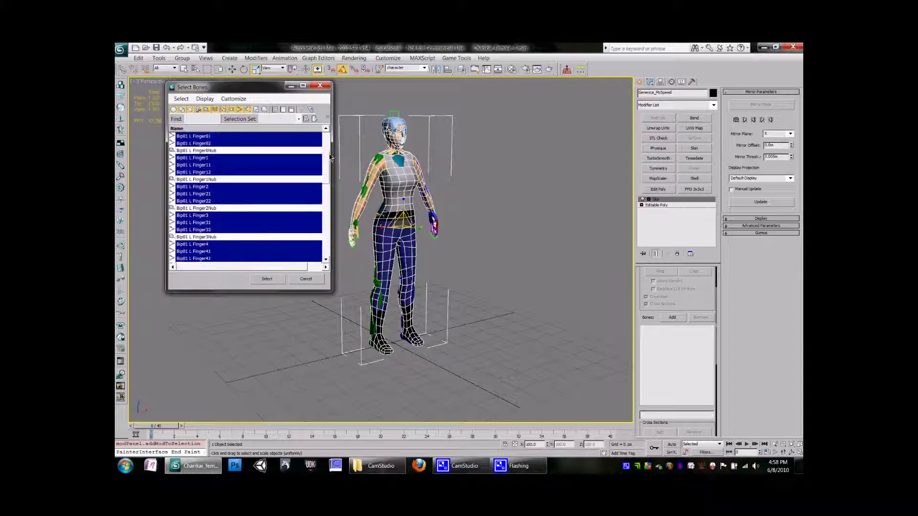
click(267, 280)
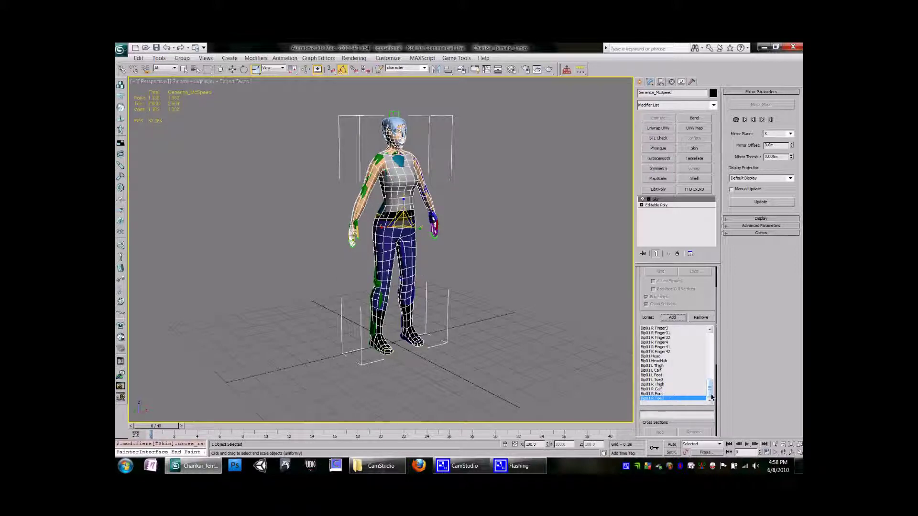
scroll(711, 330, up, 15)
drag(710, 342, 710, 399)
scroll(716, 315, up, 3)
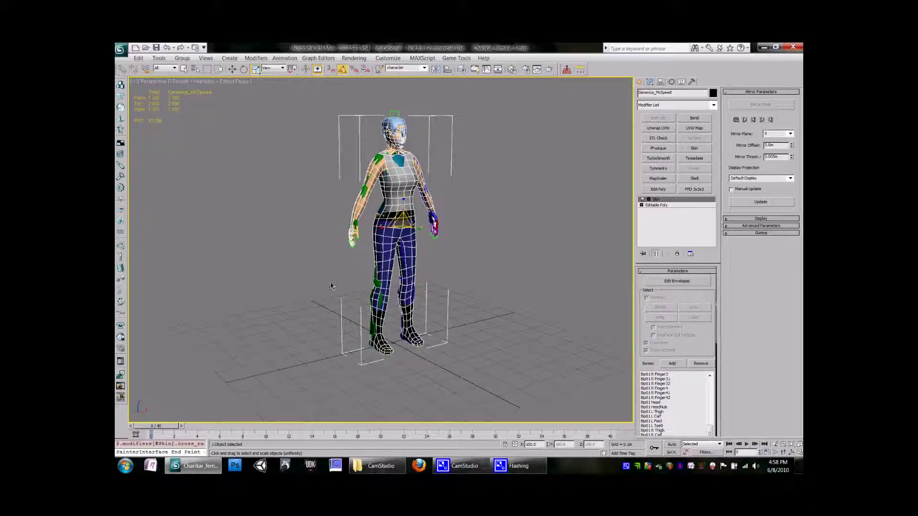
Select the biped's left forearm bone and move it upward to test how the skinned arm deforms from several angles.
click(319, 257)
click(357, 228)
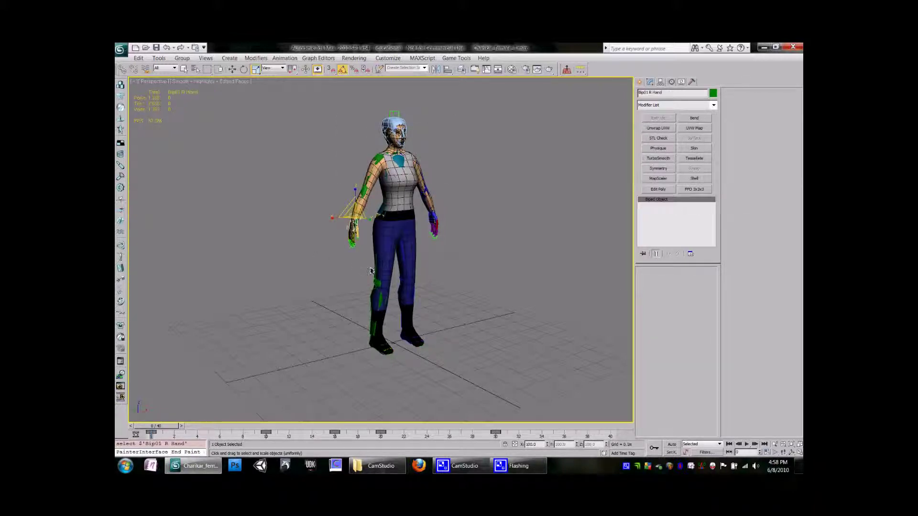
key(w)
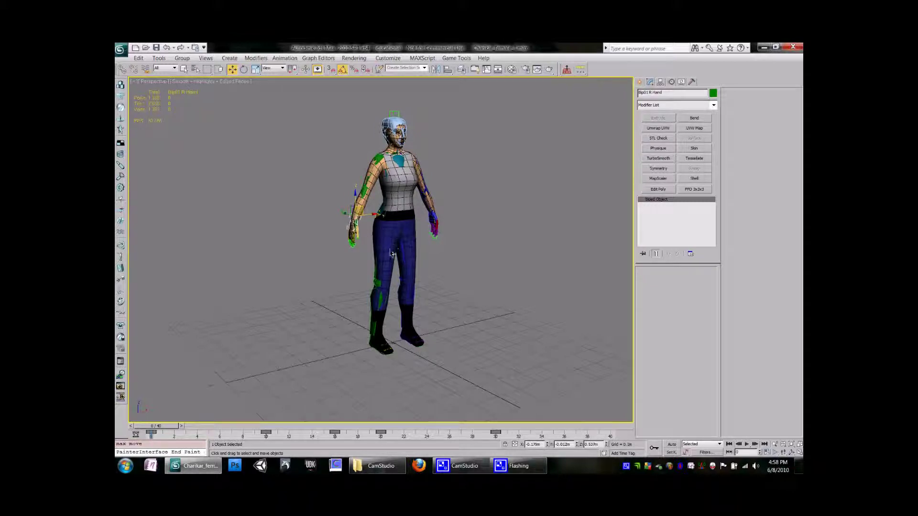
alt+middle_drag(392, 253, 368, 235)
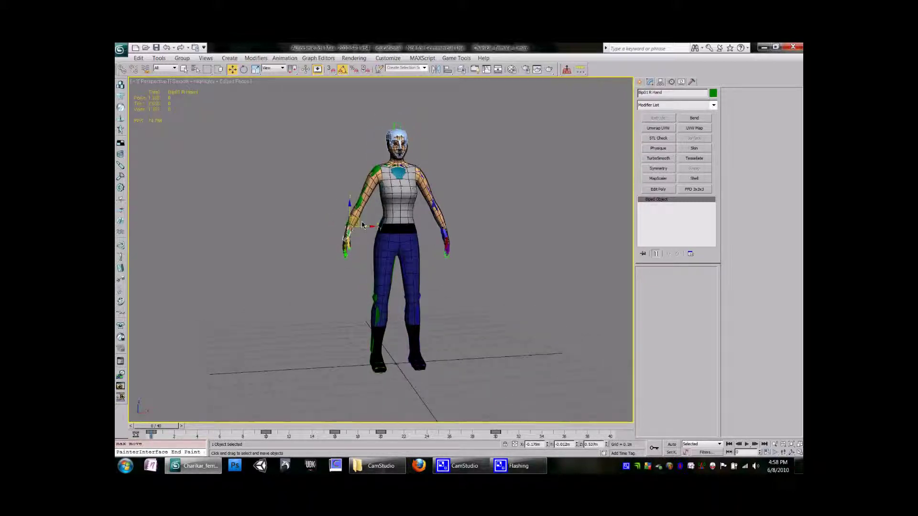
scroll(354, 240, up, 3)
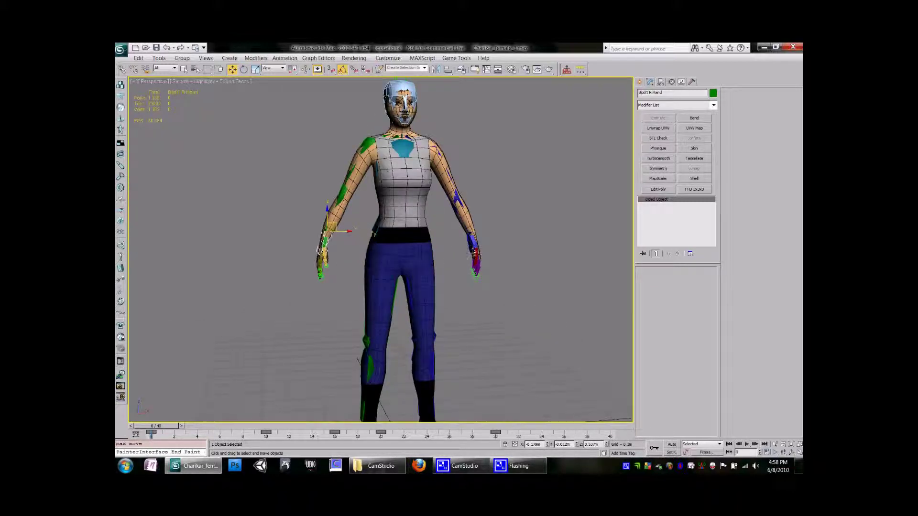
click(472, 244)
middle_drag(500, 268, 451, 273)
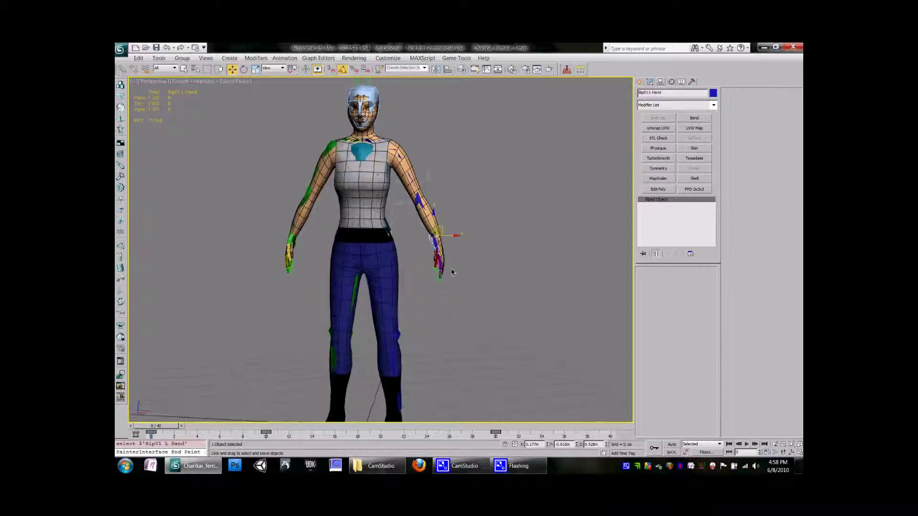
click(418, 201)
drag(419, 201, 442, 83)
alt+middle_drag(443, 82, 440, 140)
alt+middle_drag(363, 103, 385, 287)
scroll(415, 192, down, 3)
Undo the test move of the left forearm.
key(ctrl+z)
key(ctrl+z)
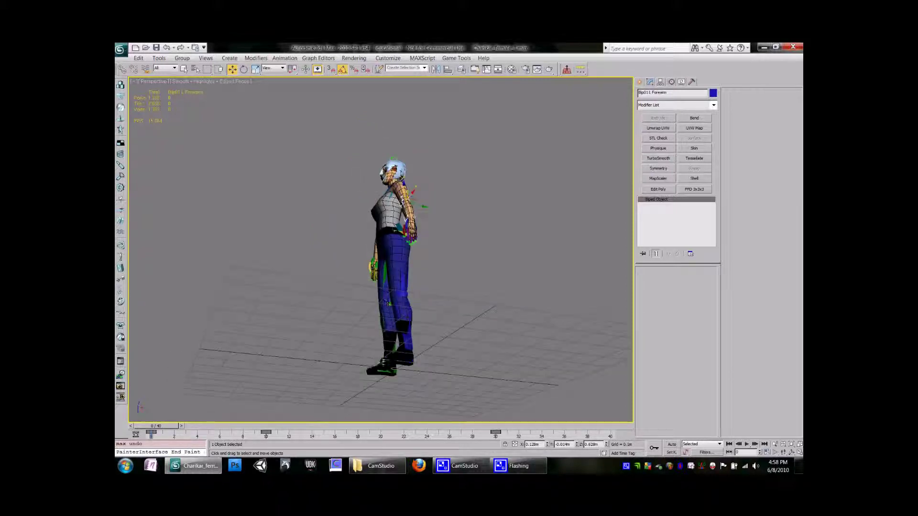
Select the biped's right calf bone and try moving it to test the leg's skin deformation.
click(396, 358)
alt+middle_drag(397, 358, 413, 370)
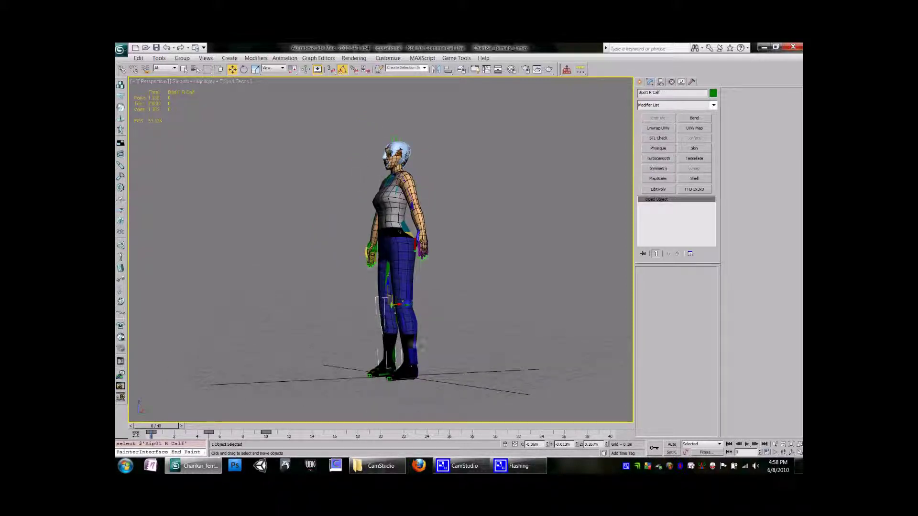
drag(393, 303, 488, 234)
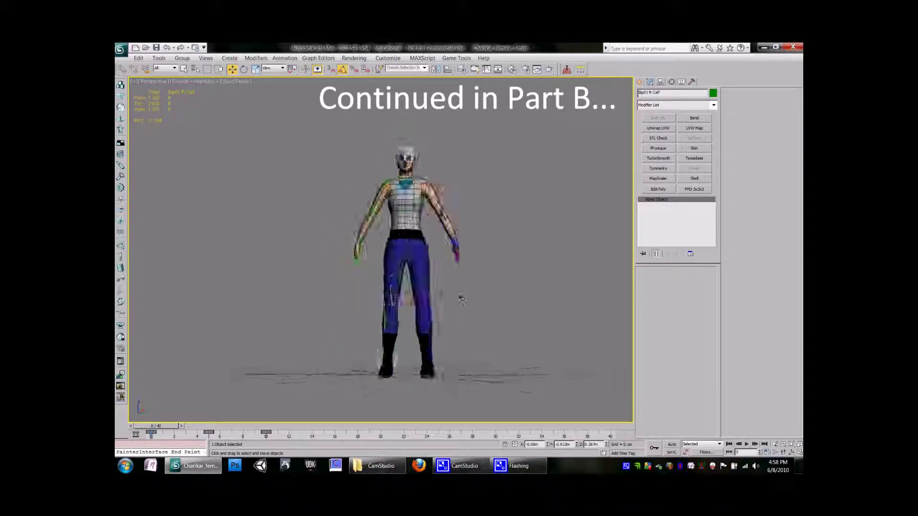